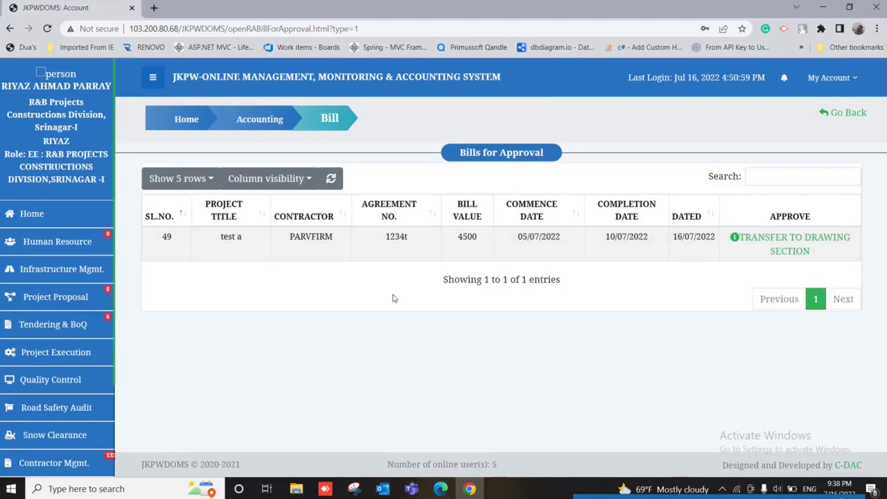
Review the "test a" bill's details and executed work, and forward it to the Drawing Section.
left_click(795, 243)
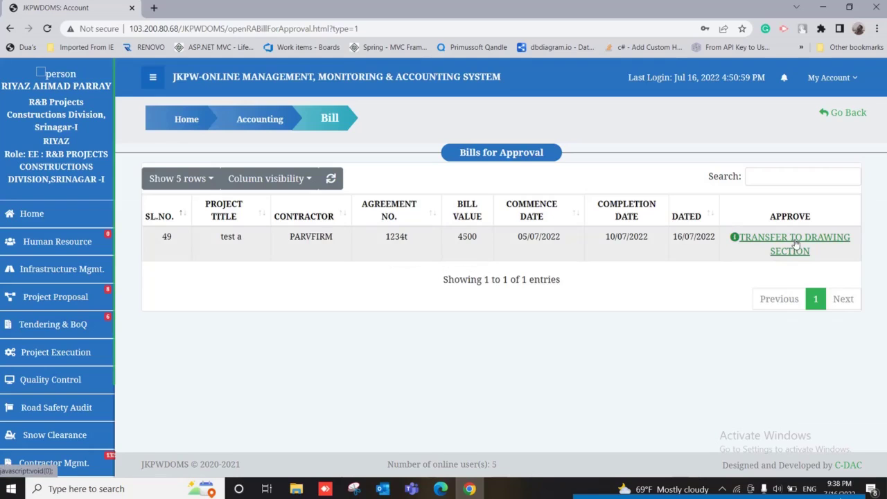
scroll(412, 320, "down", 3)
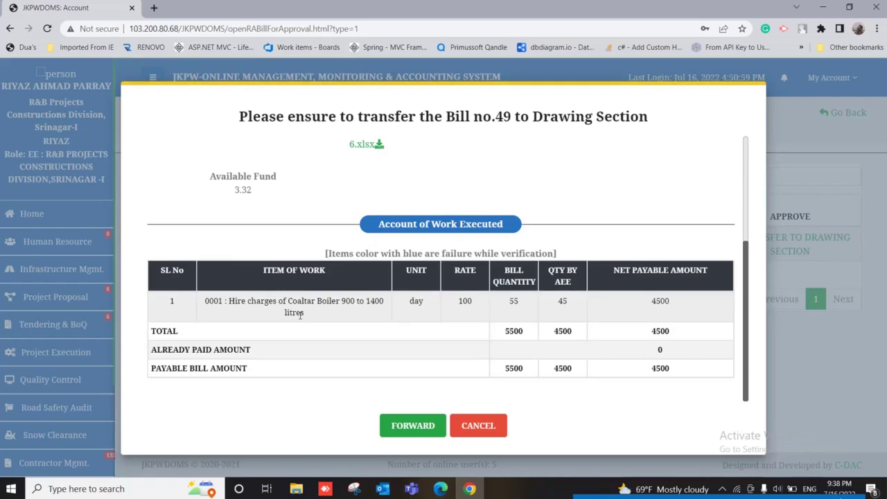
scroll(311, 299, "up", 1)
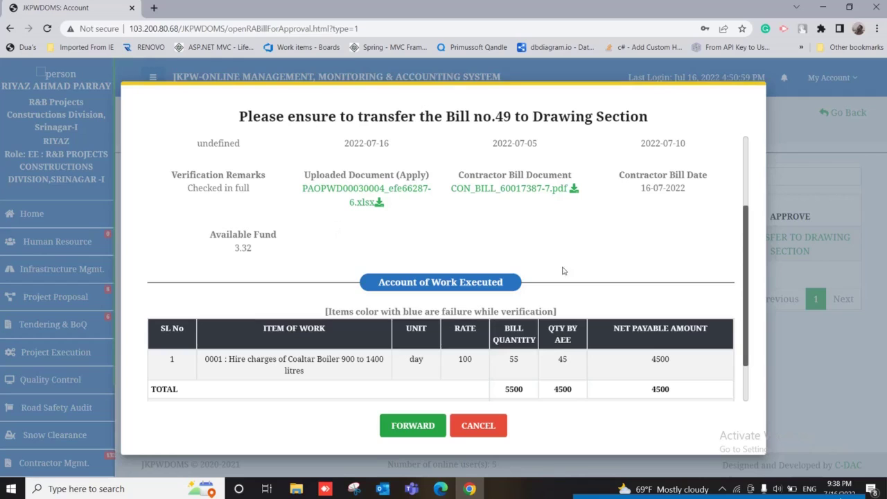
scroll(575, 255, "down", 1)
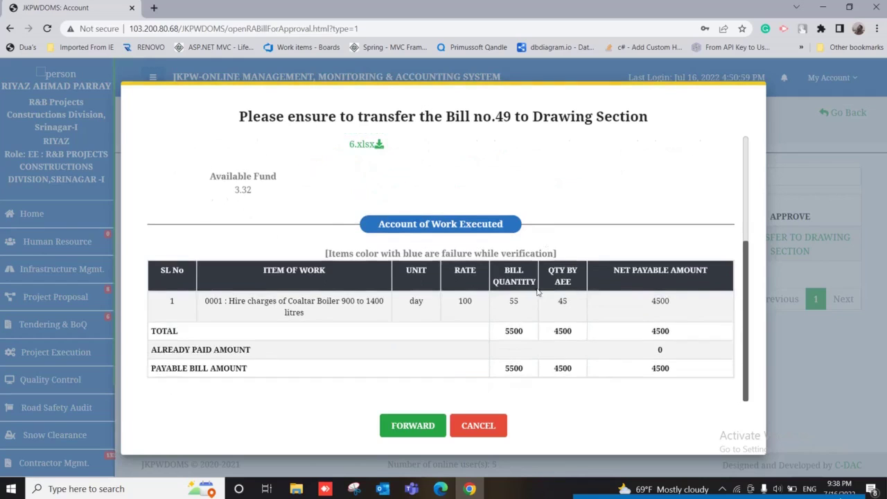
left_click(416, 430)
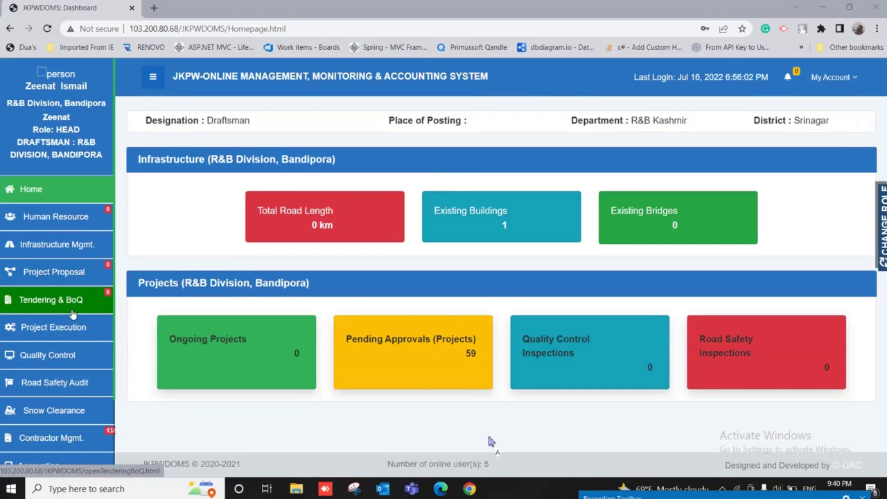
Go to Bill Verification in Accounting and open the forwarding form for the "test a" bill.
scroll(73, 313, "down", 2)
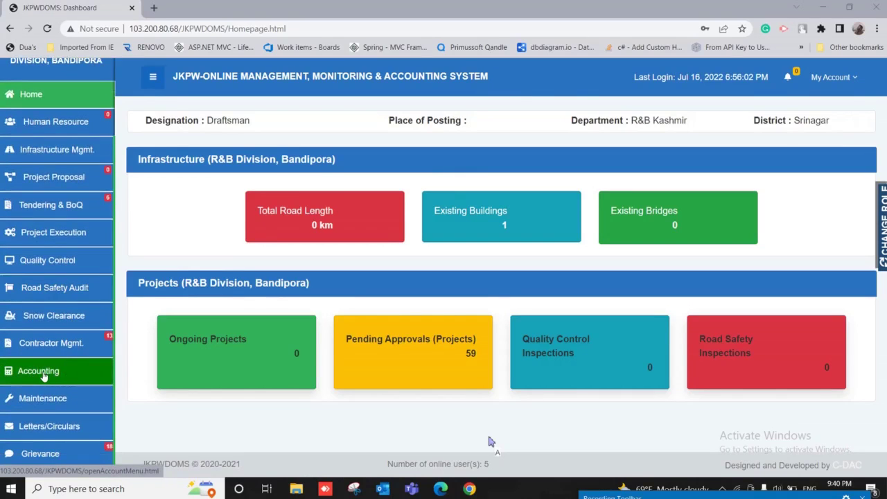
left_click(43, 374)
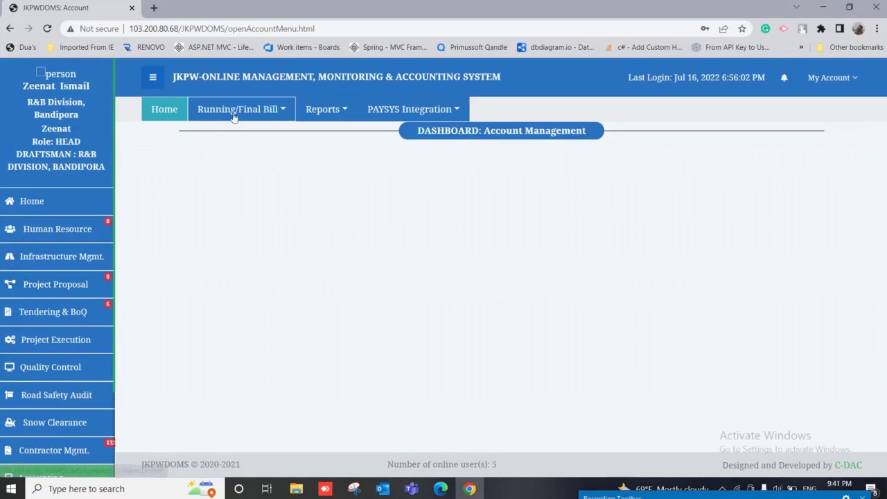
left_click(234, 116)
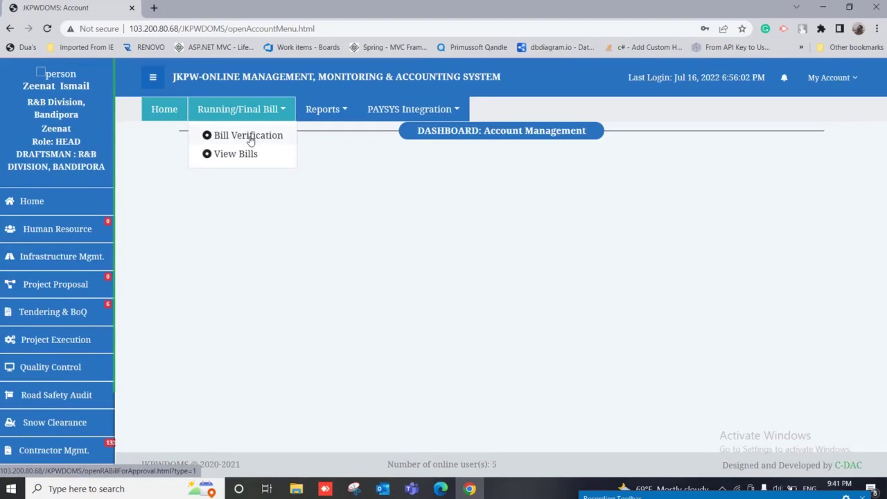
left_click(250, 137)
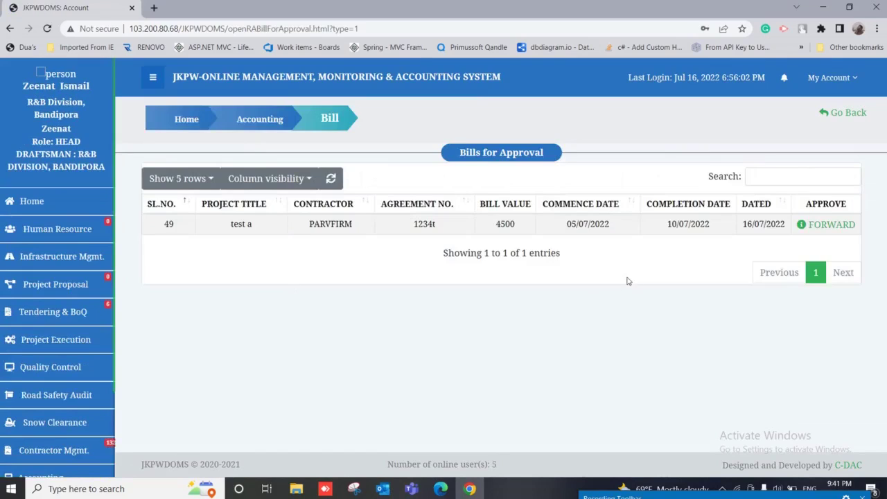
left_click(833, 230)
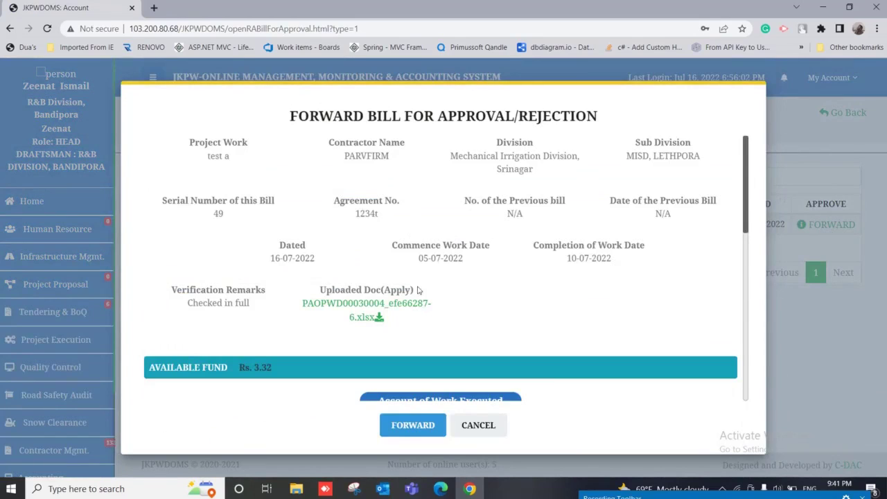
Mark the Coaltar Boiler hire item as verified and set its quantity by DM to 36.
scroll(447, 313, "down", 2)
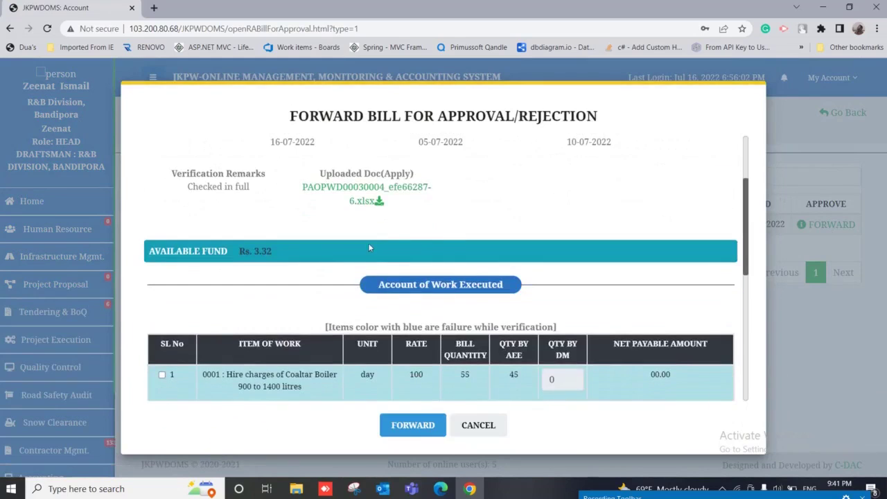
scroll(365, 210, "down", 2)
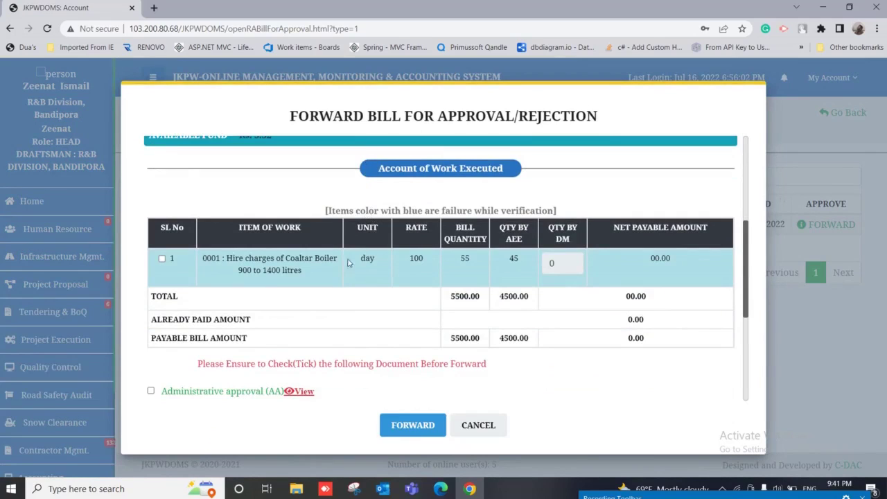
left_click(163, 260)
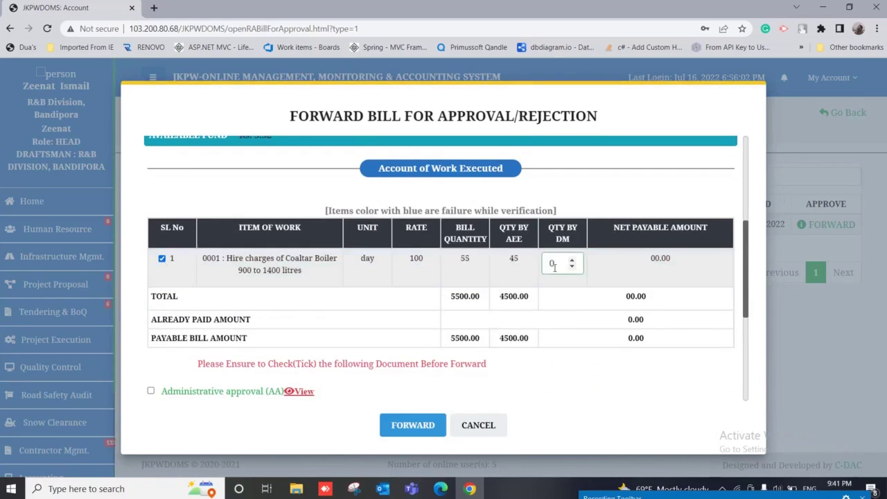
scroll(566, 262, "up", 1)
left_click(560, 320)
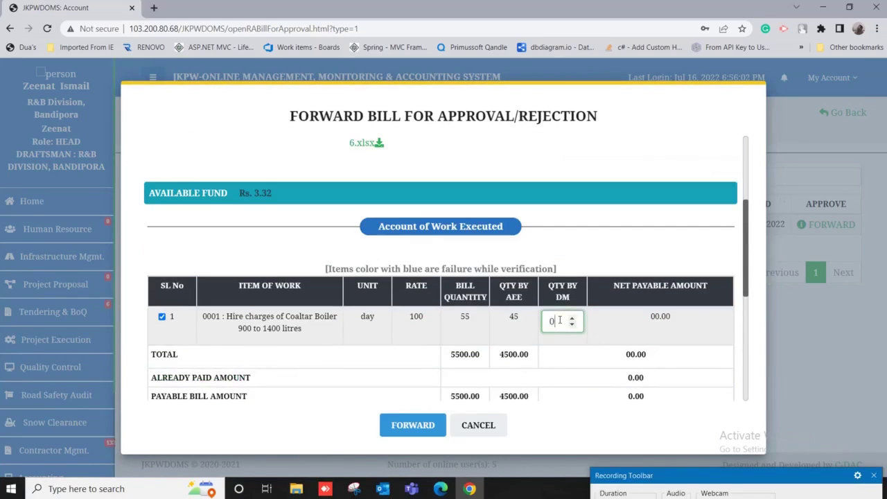
type("36")
scroll(427, 330, "down", 2)
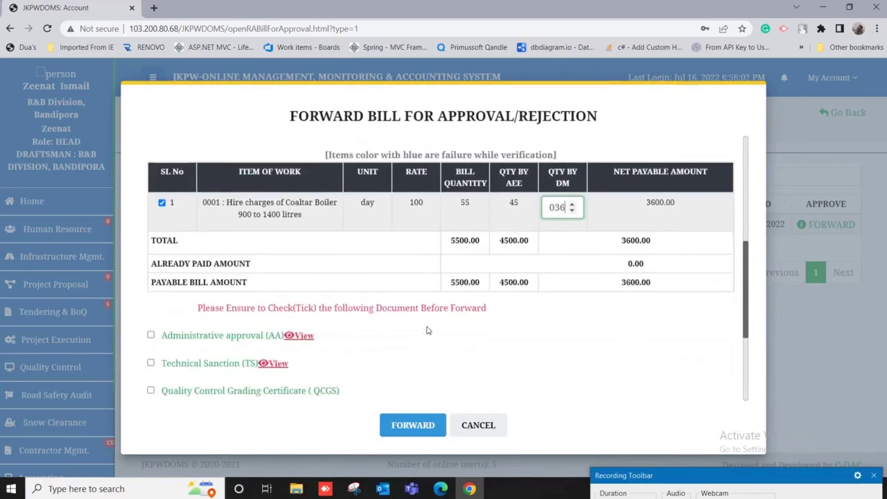
Check off Administrative approval, Technical Sanction and Quality Control Grading Certificate, and set Time Bar to No.
scroll(427, 330, "down", 1)
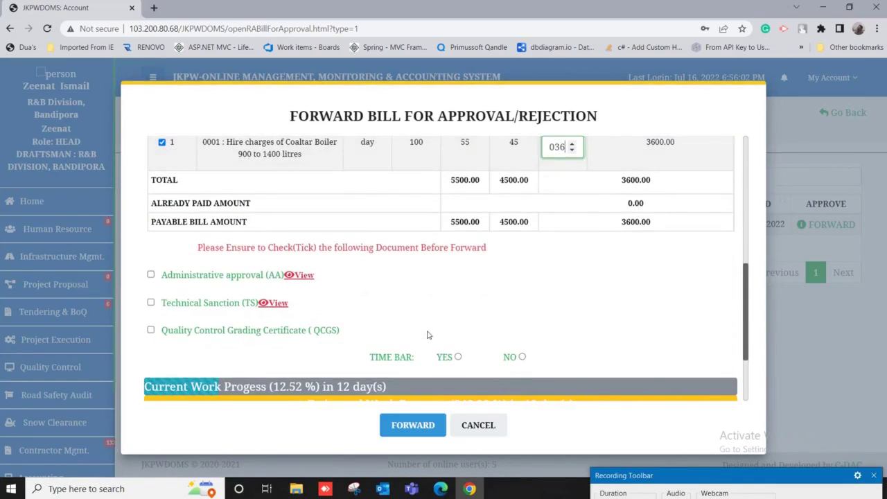
left_click(151, 274)
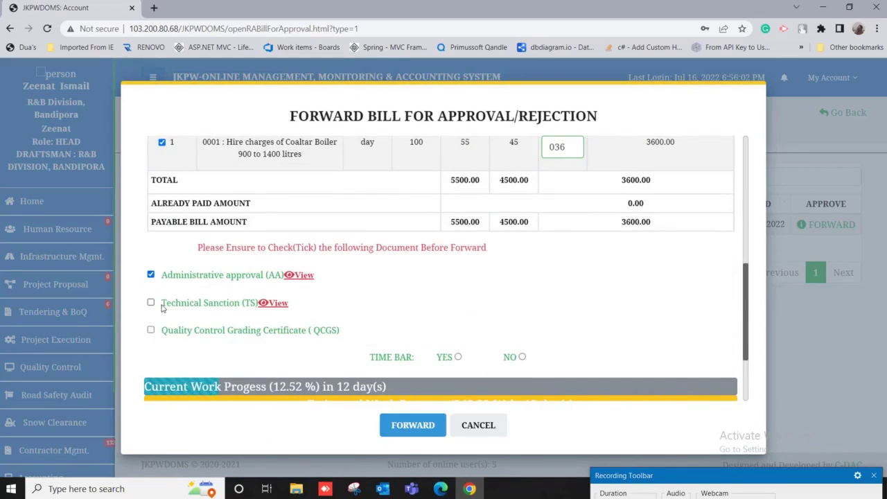
left_click(150, 302)
left_click(151, 331)
scroll(206, 331, "down", 1)
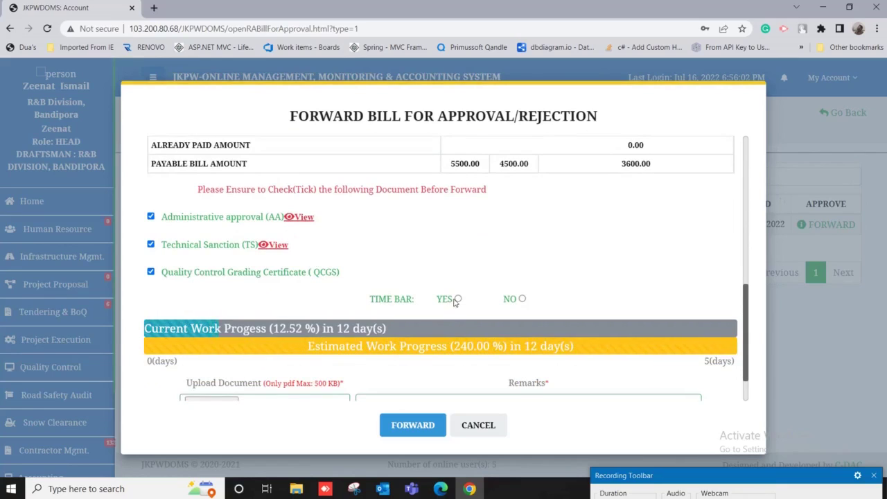
left_click(522, 299)
Attach the file Adummy.pdf as the bill's supporting document.
scroll(523, 301, "down", 2)
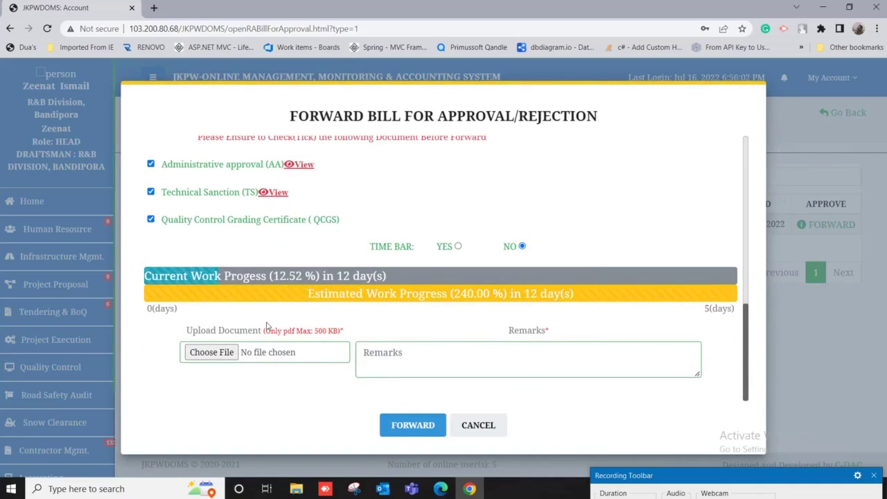
left_click(220, 353)
left_click(499, 409)
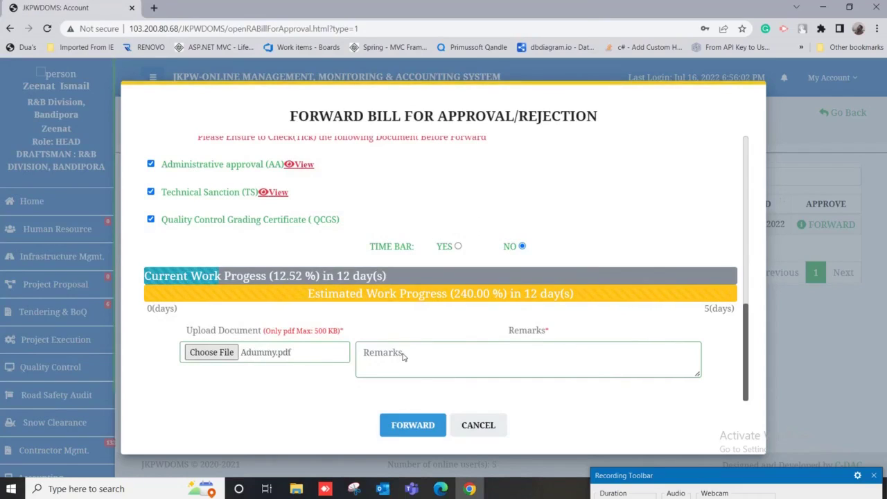
Enter the remarks "remarks by HD" and forward the bill for approval.
left_click(400, 356)
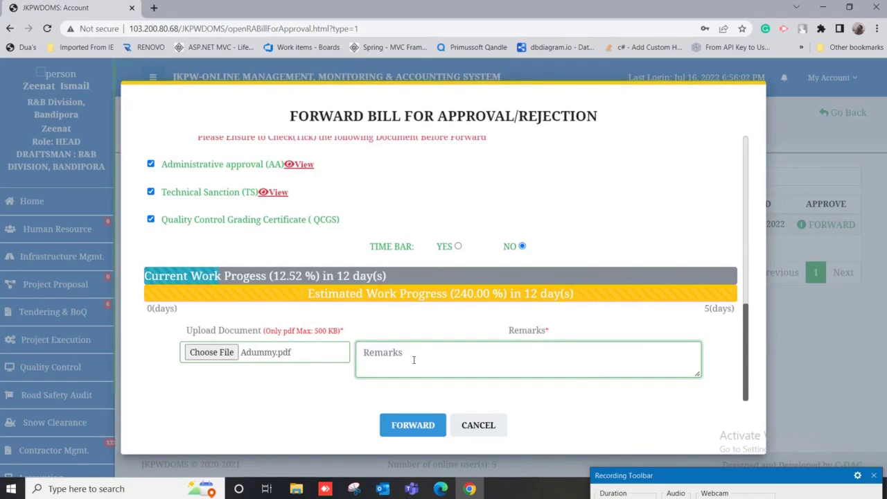
type("rem")
key("BackSpace")
type("marks by HD")
left_click(413, 424)
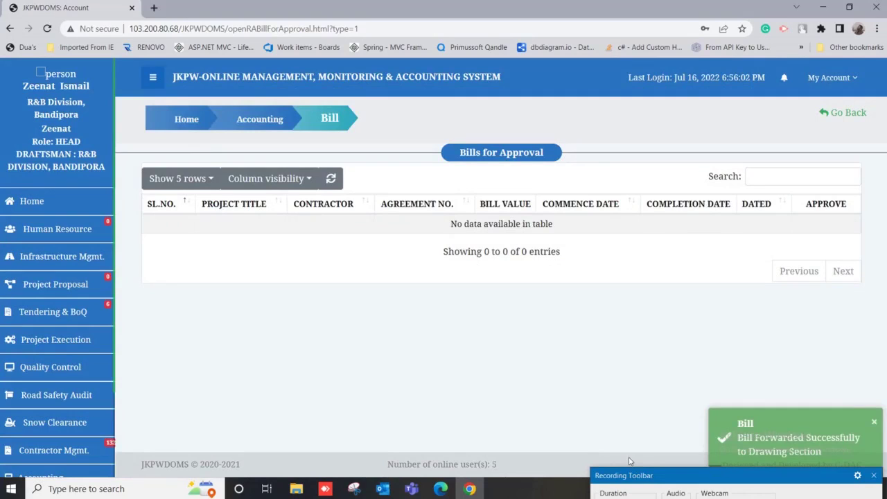
mouse_move(694, 431)
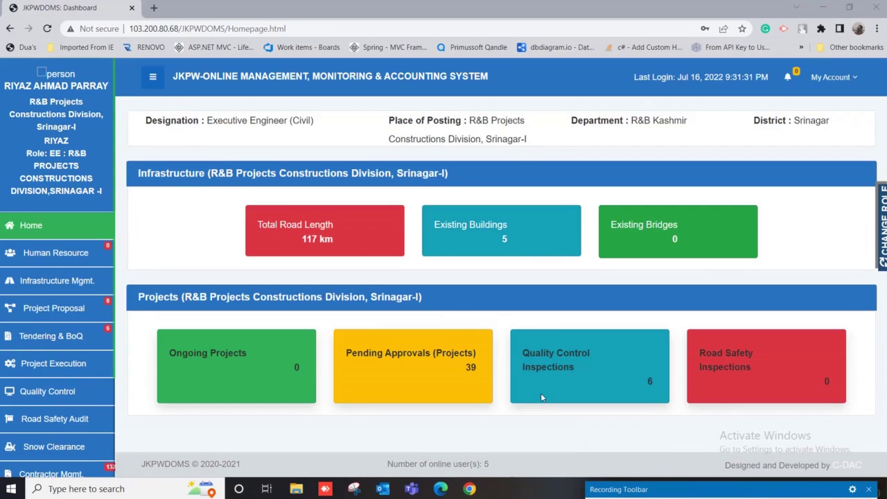
Go to Approve Bill in Accounting and open the approval/rejection form for the "test a" bill.
scroll(77, 421, "down", 2)
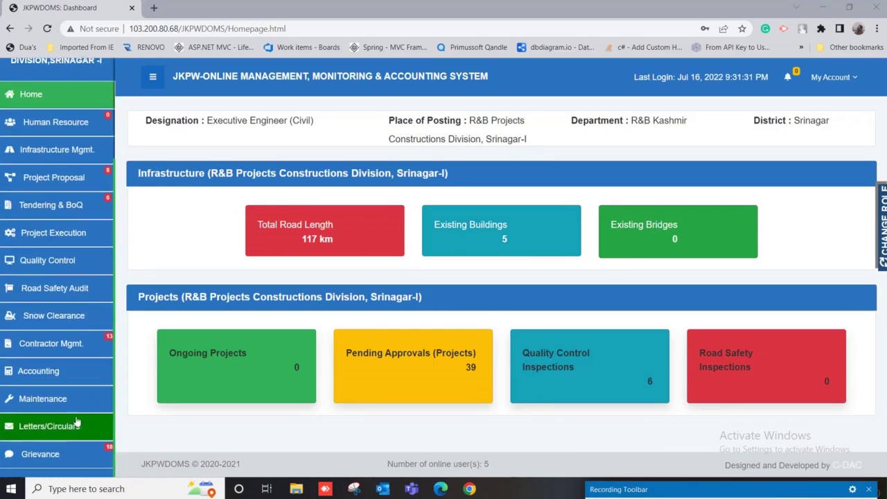
left_click(32, 380)
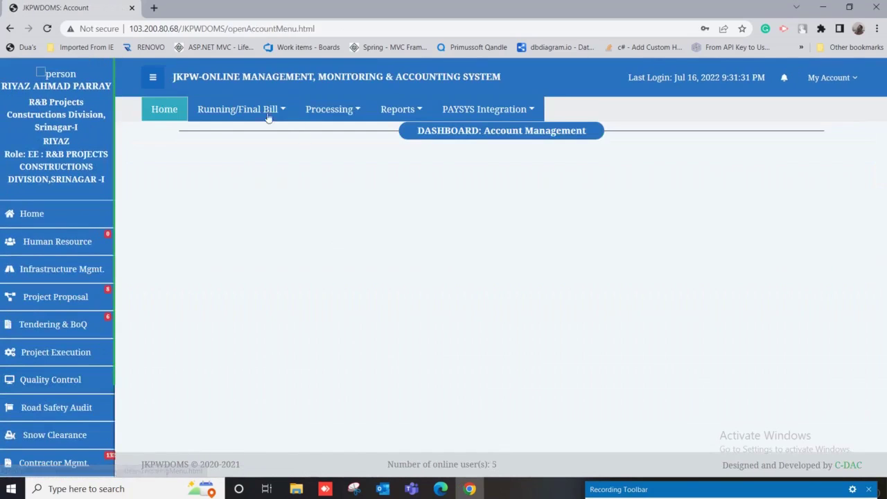
left_click(268, 114)
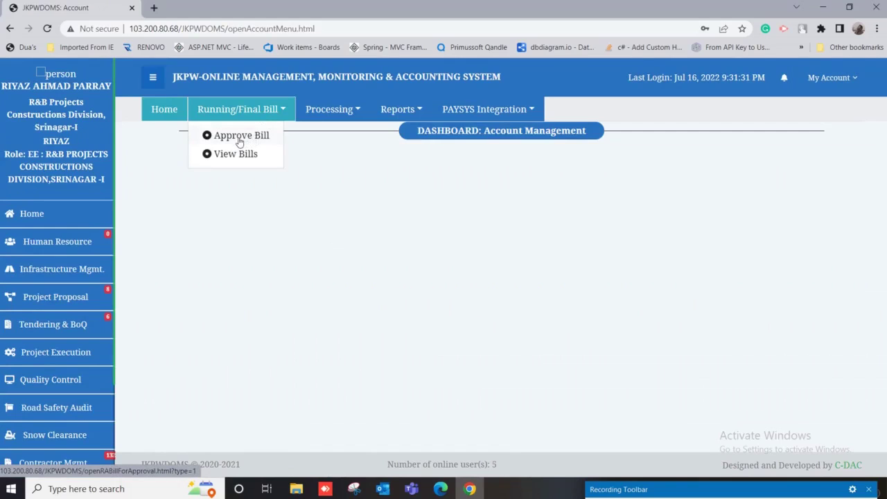
left_click(239, 135)
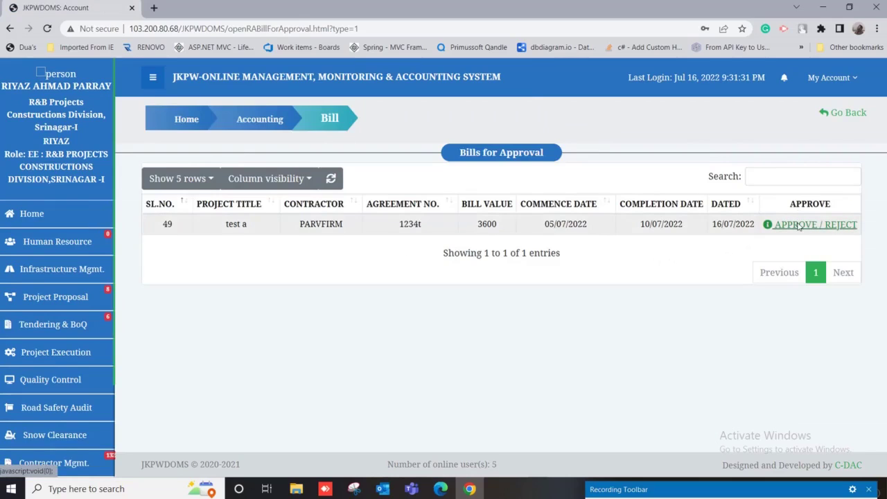
left_click(799, 225)
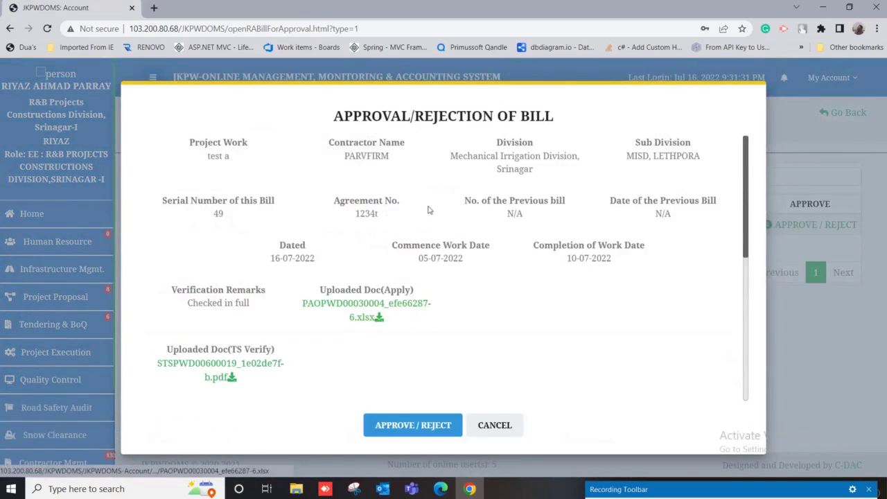
Mark the Coaltar Boiler hire item as verified and set its quantity by EE to 25.
scroll(462, 315, "down", 3)
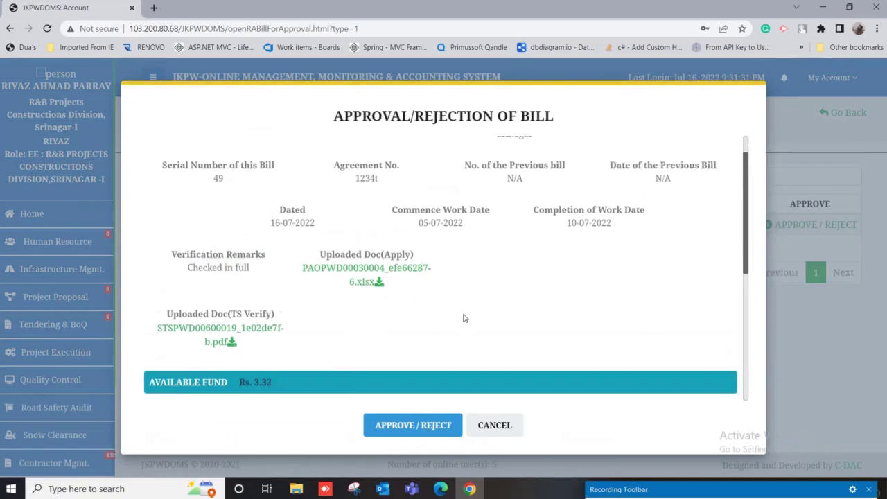
scroll(397, 298, "down", 5)
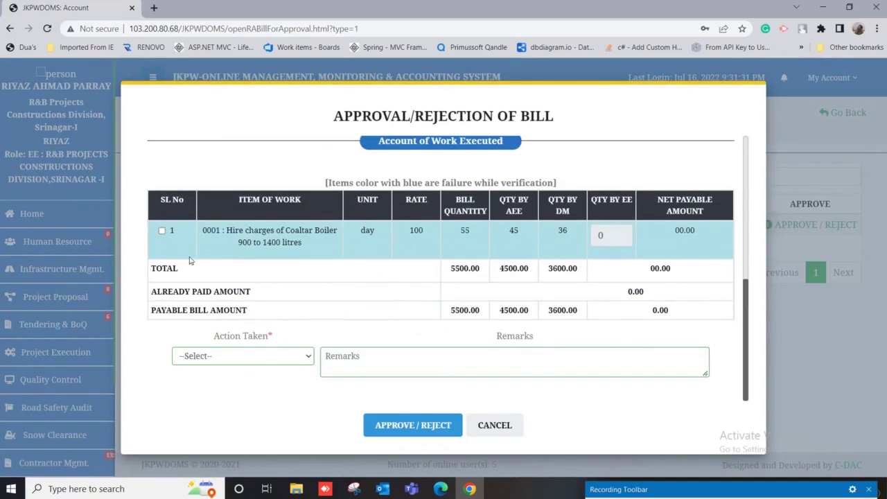
left_click(162, 233)
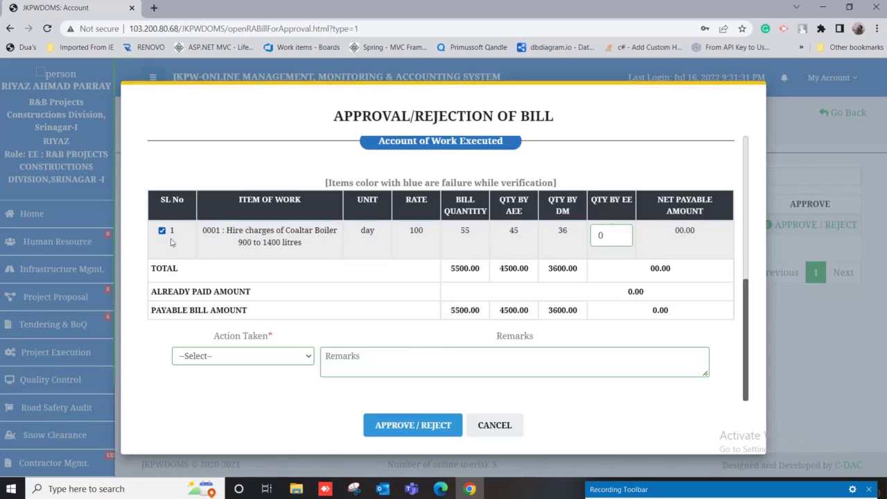
left_click(602, 237)
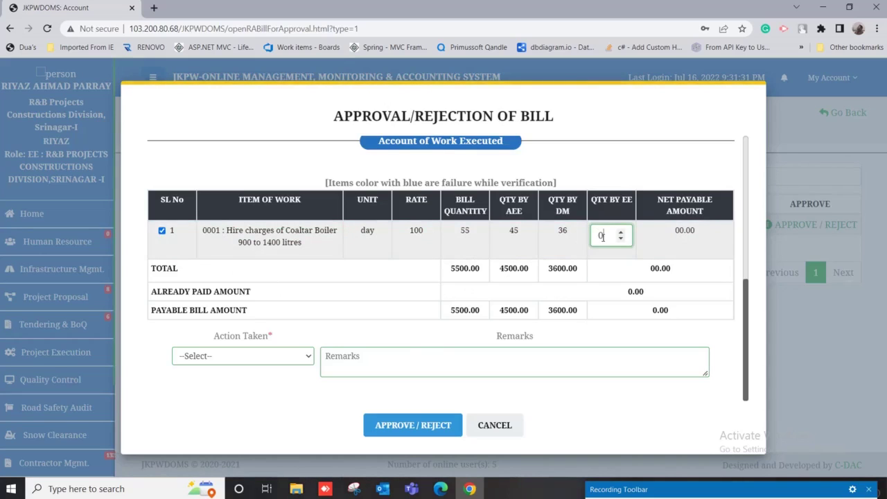
type("5")
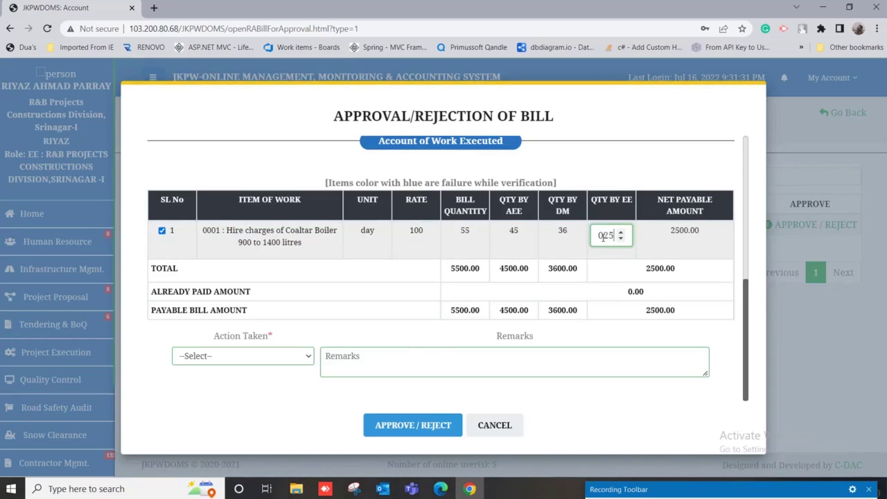
Set the action taken to Approve with the remarks "remarks by EE", and approve the bill, confirming the approval.
left_click(234, 358)
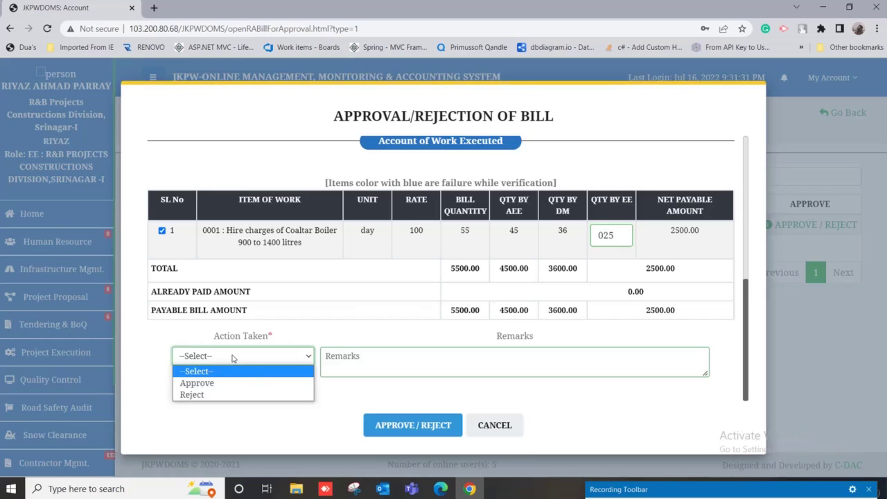
left_click(205, 385)
left_click(347, 359)
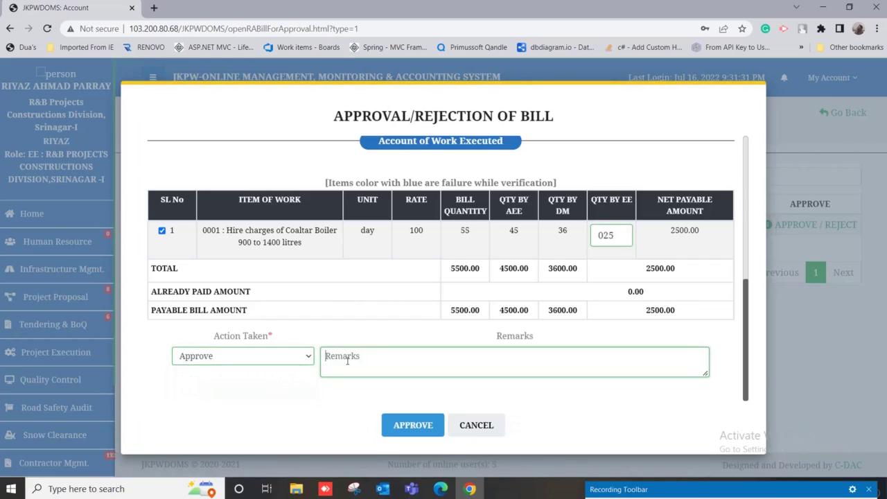
type("remar")
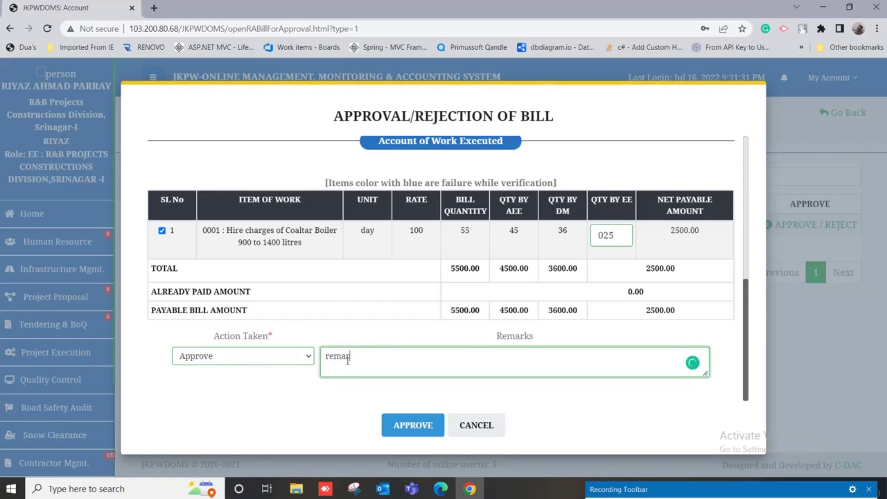
type("ks by EE")
left_click(414, 425)
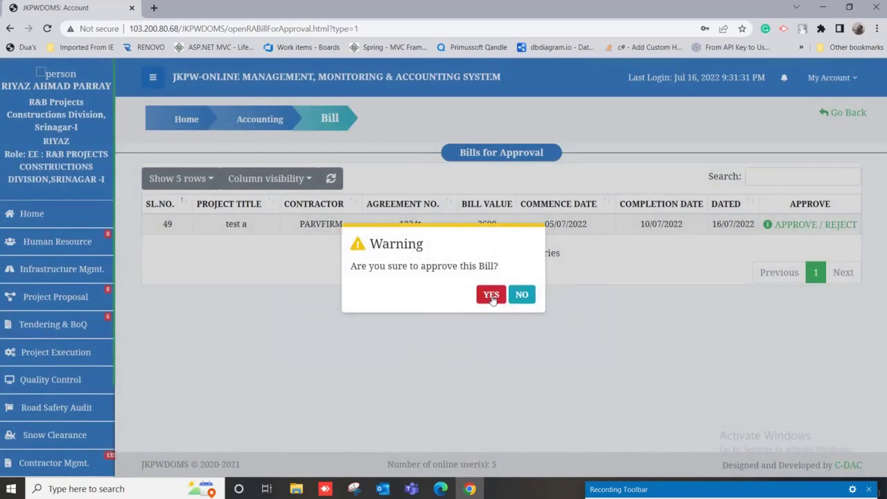
left_click(491, 295)
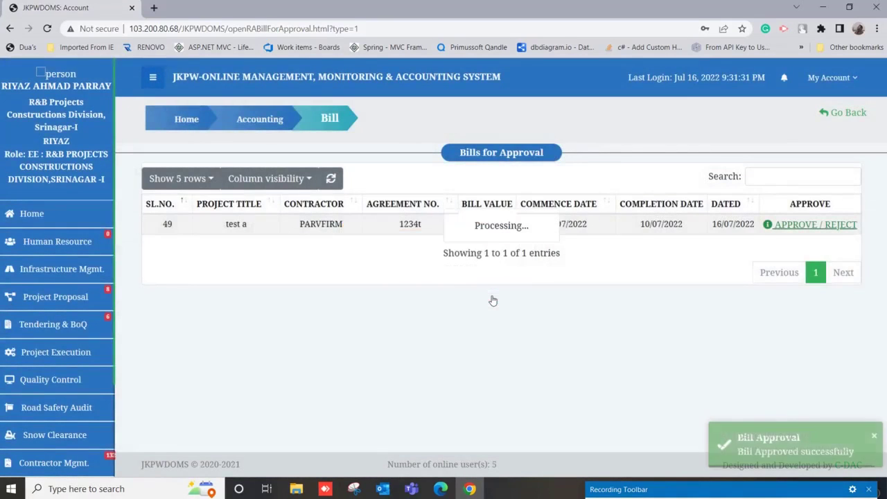